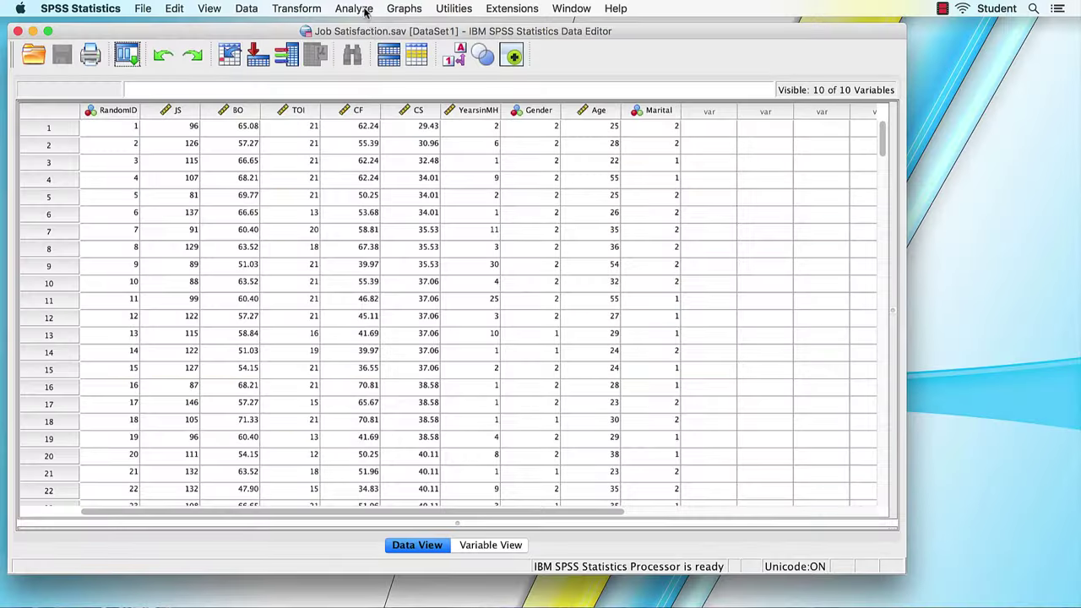
# Set up a linear regression with Job Satisfaction dependent on Burnout, Compassion Fatigue and Compassion Satisfaction.
pyautogui.click(364, 12)
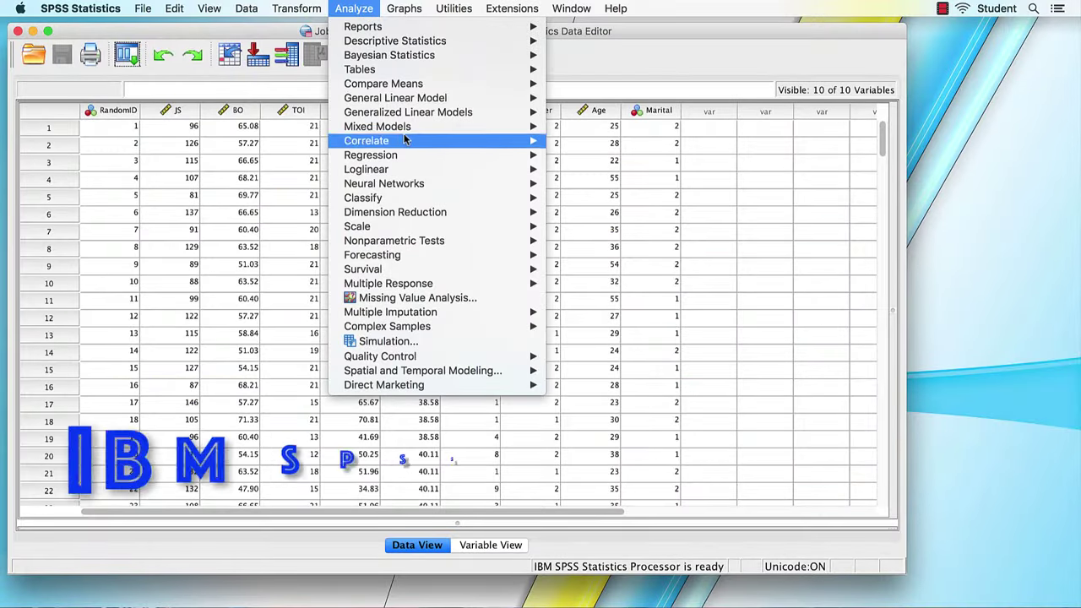
pyautogui.moveTo(498, 155)
pyautogui.click(596, 170)
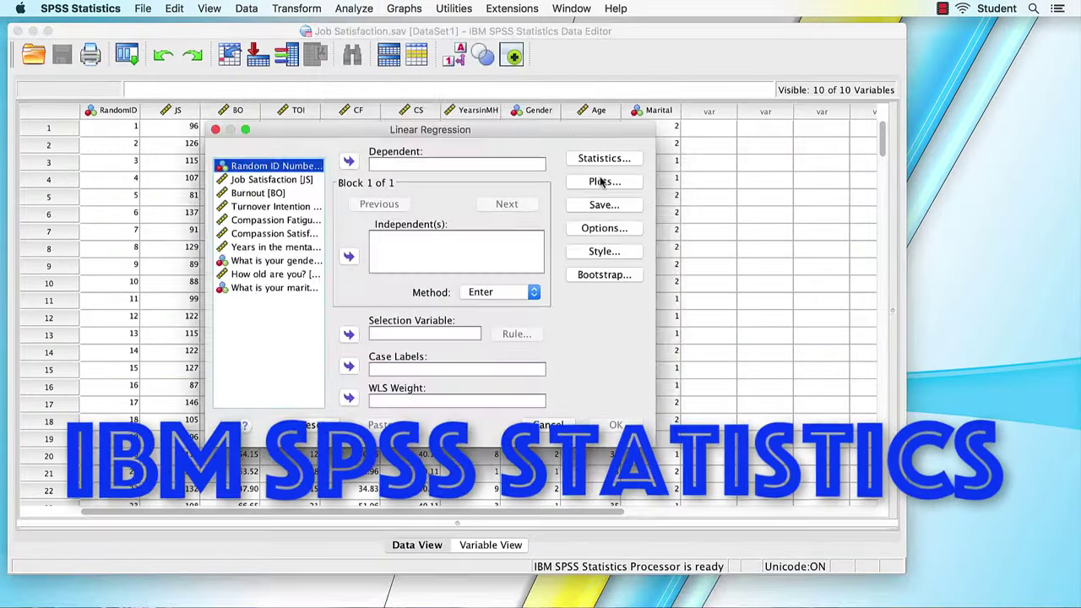
pyautogui.click(293, 181)
pyautogui.click(349, 160)
pyautogui.click(260, 179)
pyautogui.click(349, 258)
pyautogui.click(274, 207)
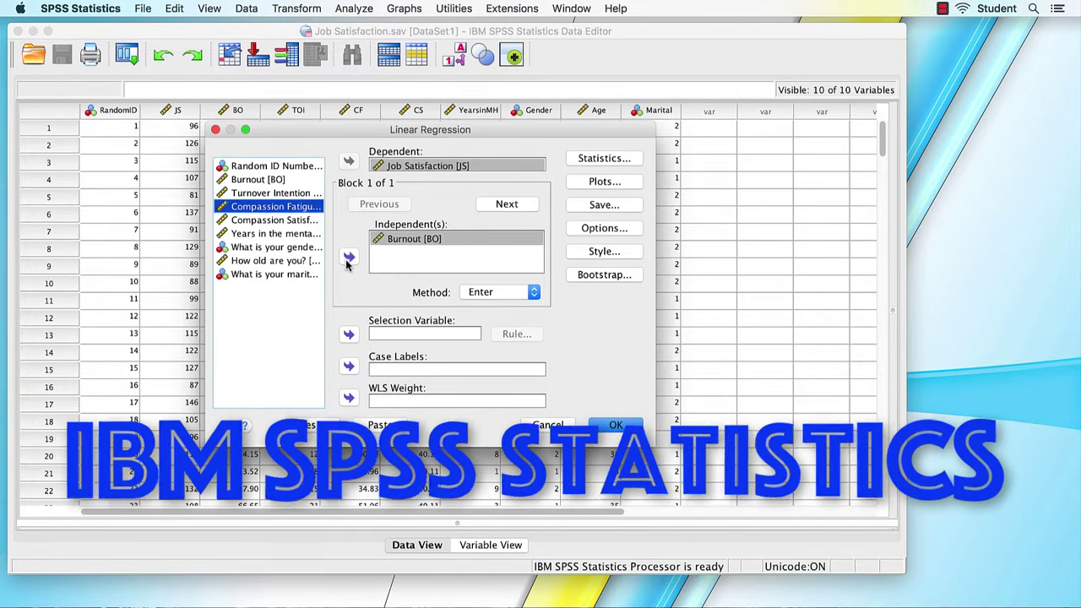
pyautogui.click(349, 258)
pyautogui.click(349, 257)
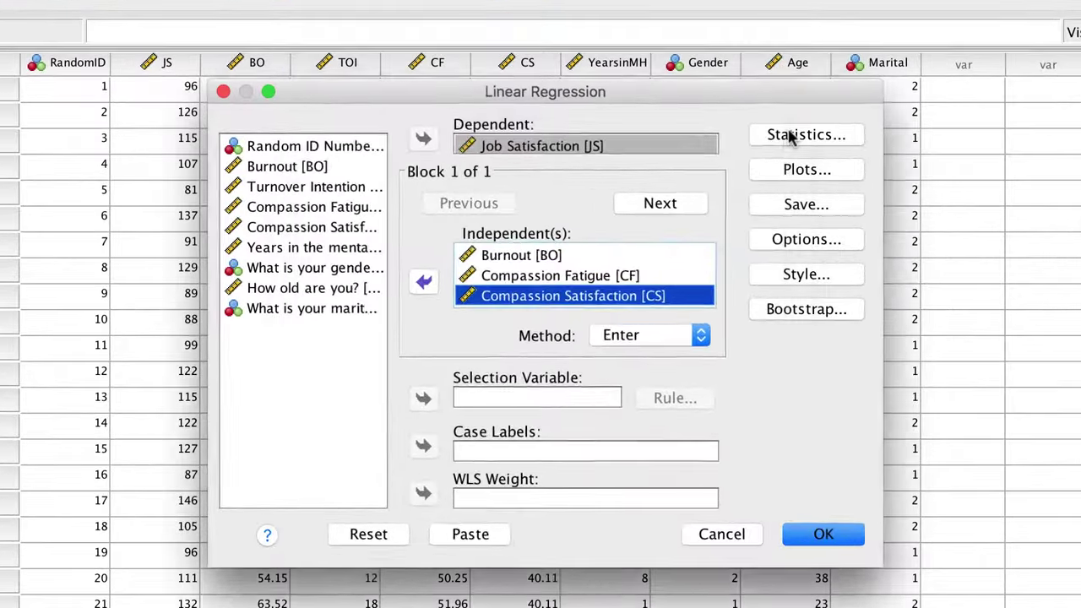
# Confirm statistics, request a *ZRESID vs *ZPRED scatter plot and residual histogram, then run.
pyautogui.click(604, 158)
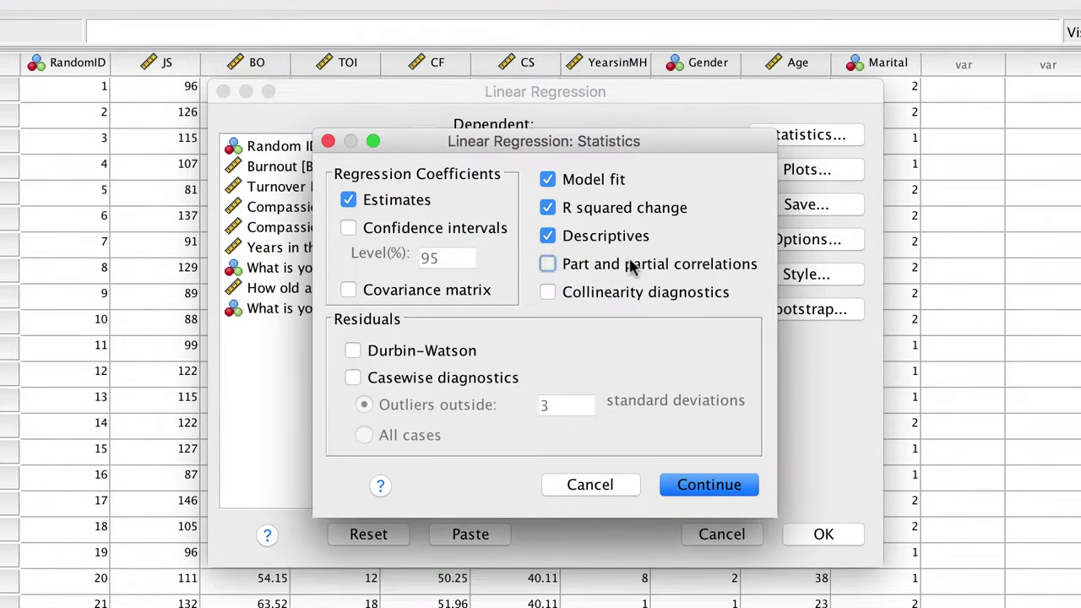
pyautogui.click(672, 482)
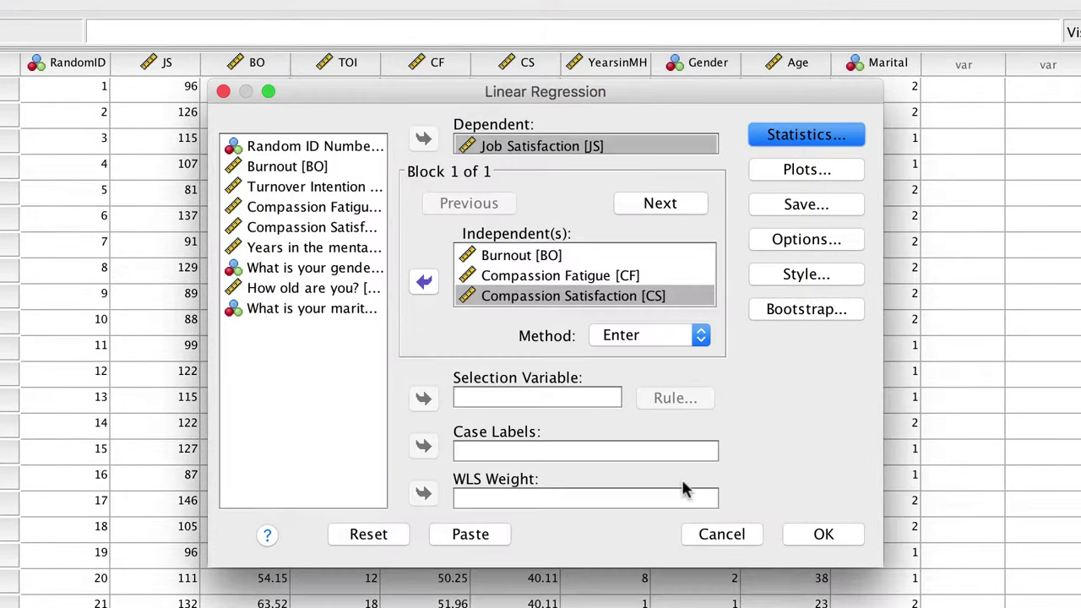
pyautogui.click(798, 173)
pyautogui.click(419, 213)
pyautogui.click(533, 319)
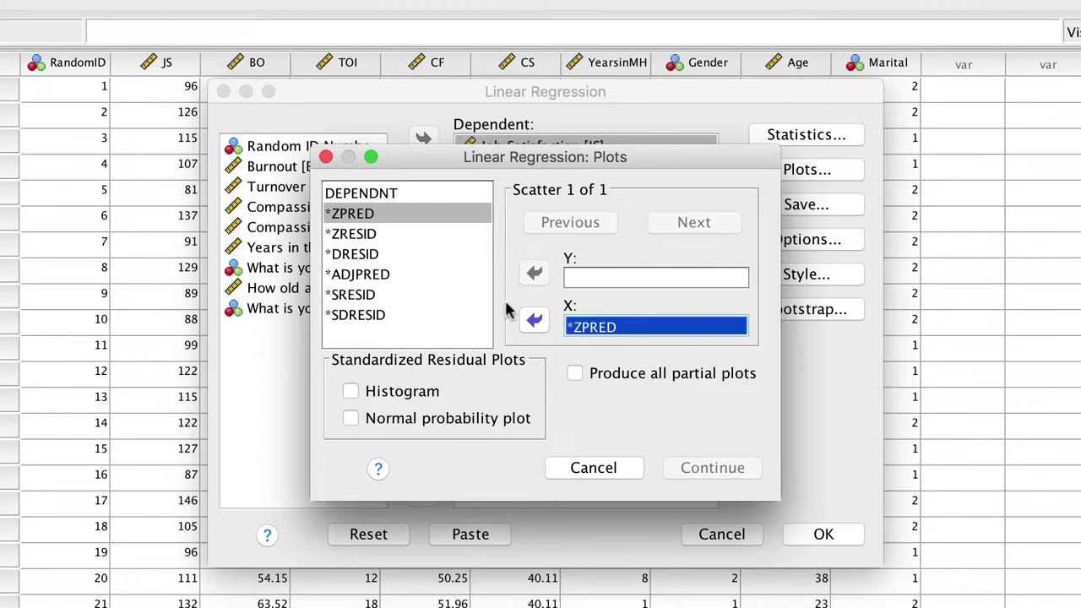
pyautogui.click(439, 234)
pyautogui.click(533, 273)
pyautogui.click(397, 391)
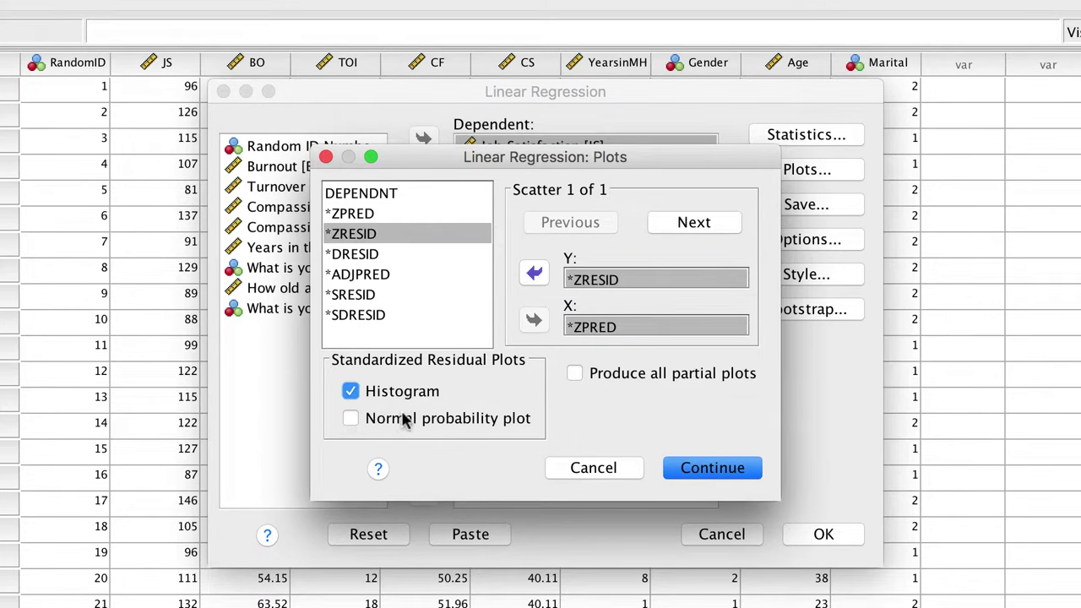
pyautogui.click(707, 468)
pyautogui.click(823, 533)
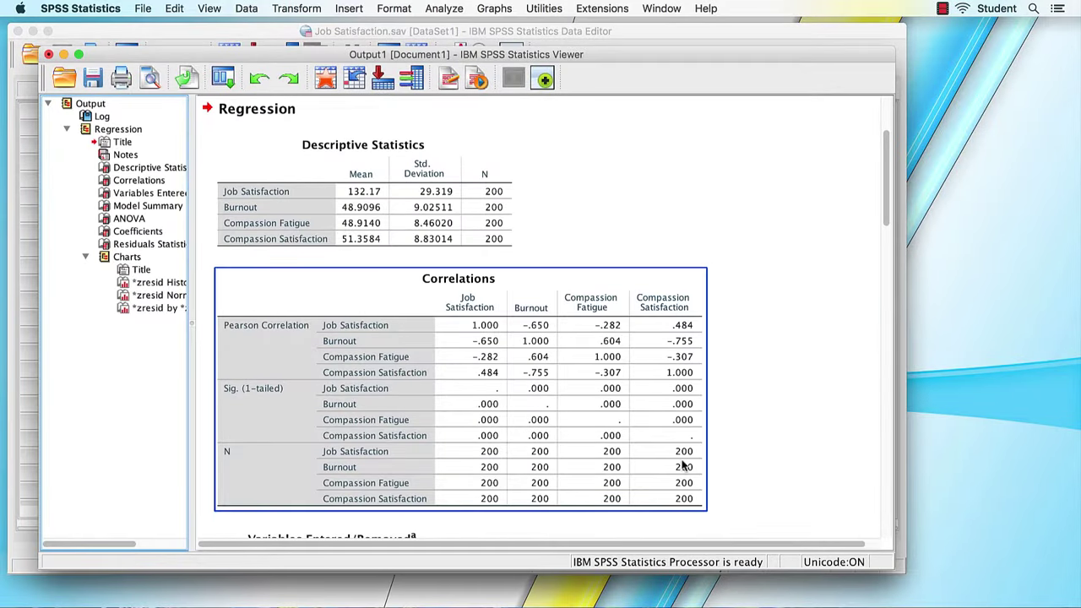
pyautogui.scroll(-4, 683, 465)
pyautogui.scroll(-8, 684, 465)
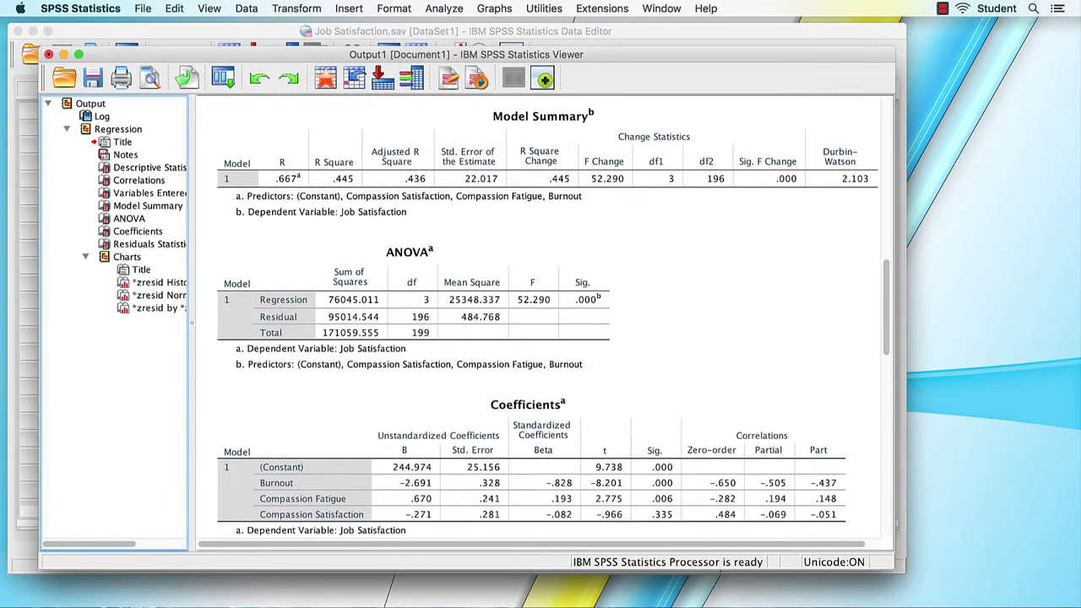
pyautogui.click(757, 454)
pyautogui.scroll(-6, 768, 444)
pyautogui.scroll(9, 830, 394)
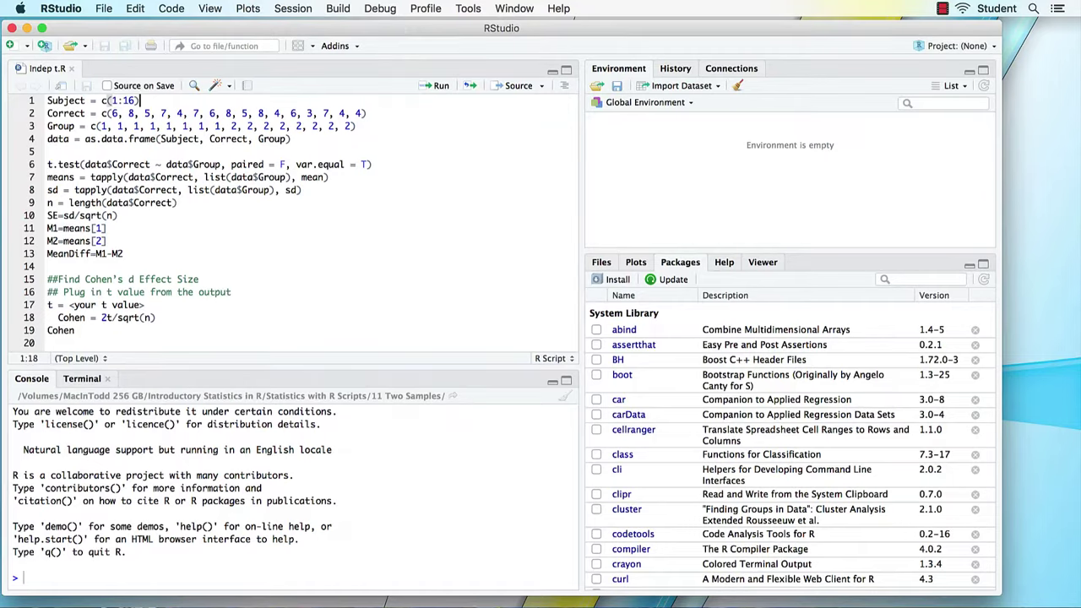
# Change as.data.frame to data.frame on line 4 and run the t-test and summary lines.
pyautogui.press('super+Return')
pyautogui.press('super+Return')
pyautogui.press('super+Return')
pyautogui.press('super+Return')
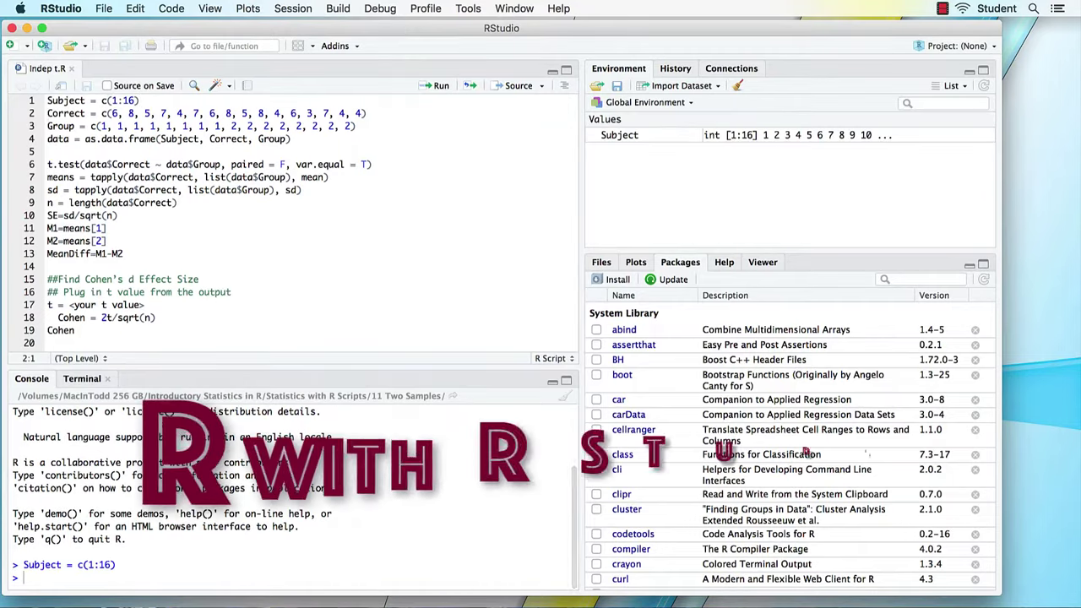
pyautogui.click(101, 139)
pyautogui.press('BackSpace')
pyautogui.press('BackSpace')
pyautogui.press('BackSpace')
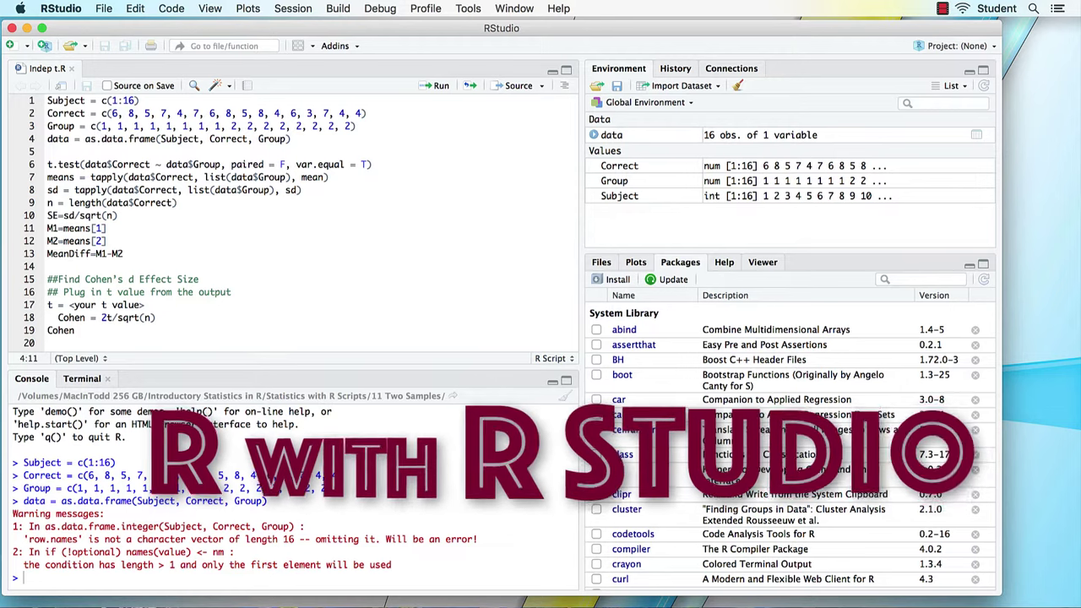
pyautogui.press('super+Return')
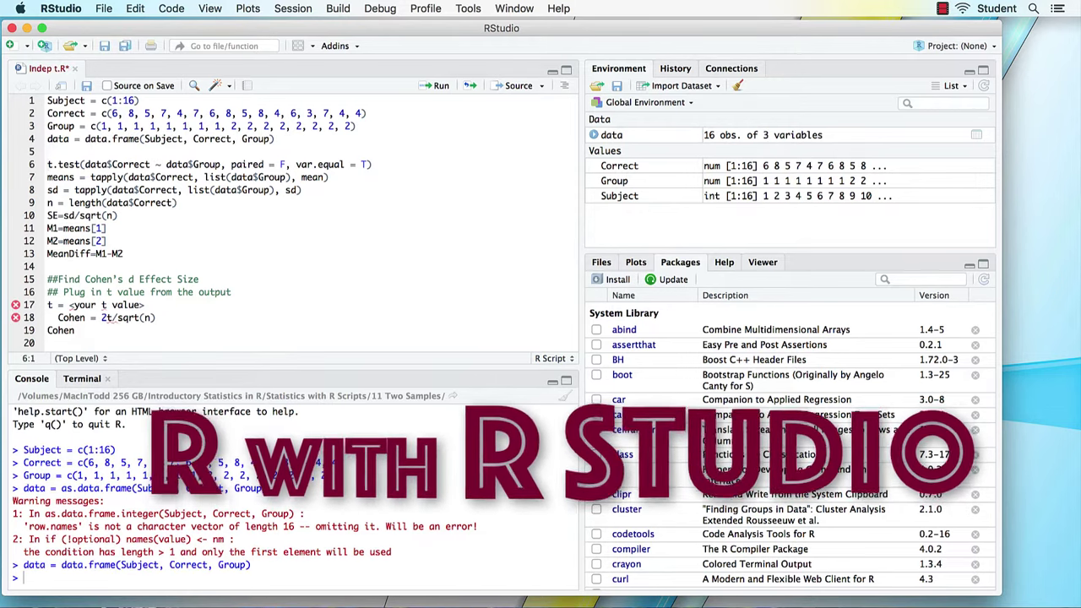
pyautogui.press('super+Return')
pyautogui.press('super+Return')
pyautogui.press('super+Return')
pyautogui.press('super+Return')
pyautogui.press('super+Return')
pyautogui.press('super+Return')
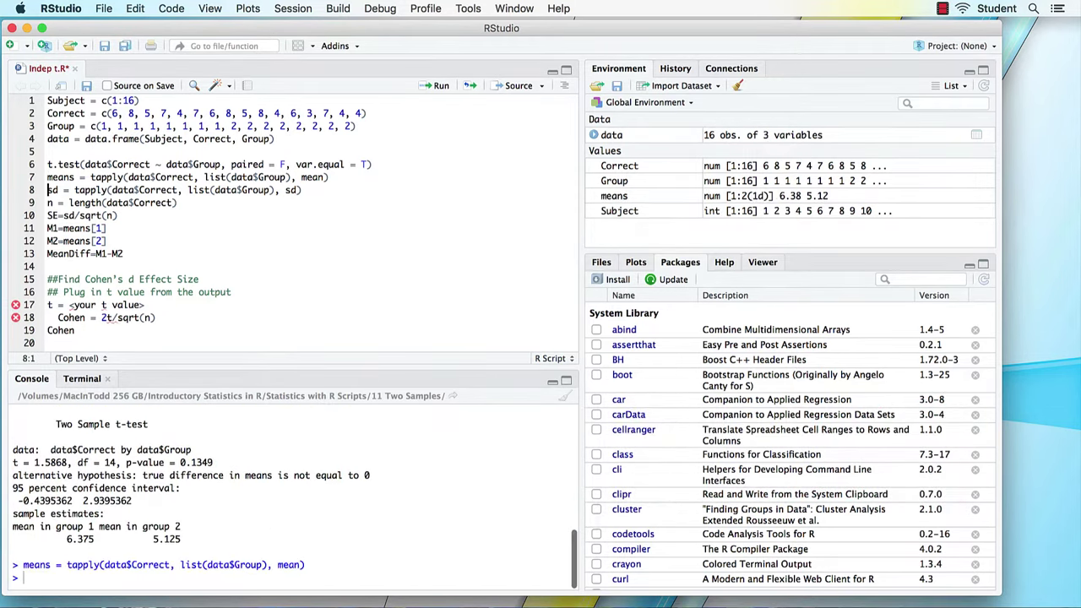
pyautogui.press('super+Return')
pyautogui.press('super+Return')
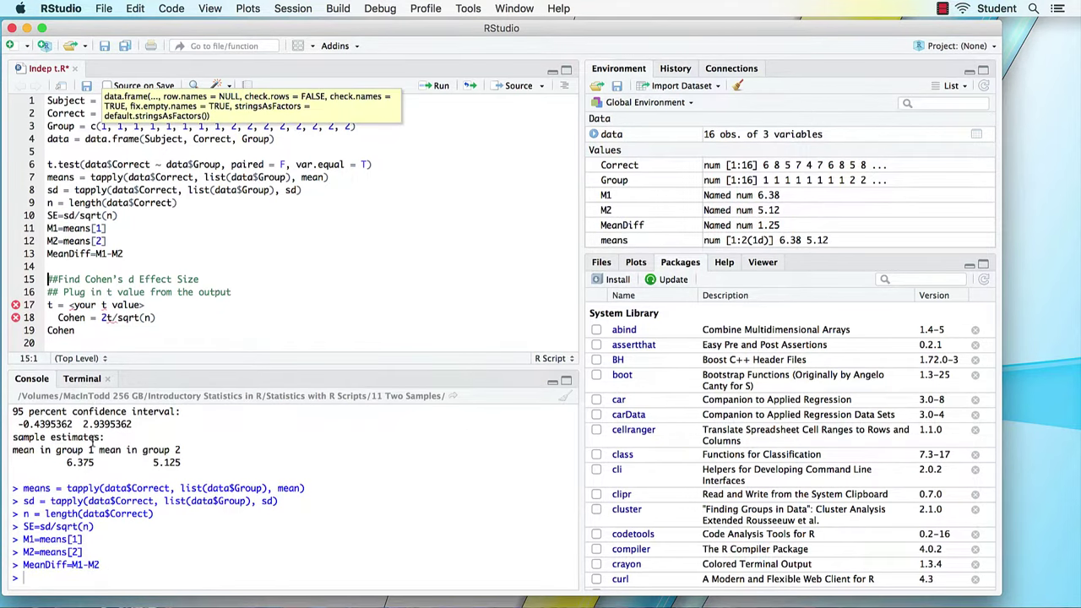
# Set t to 1.5868 on line 17 and compute Cohen's d as 0.7934.
pyautogui.scroll(3, 90, 449)
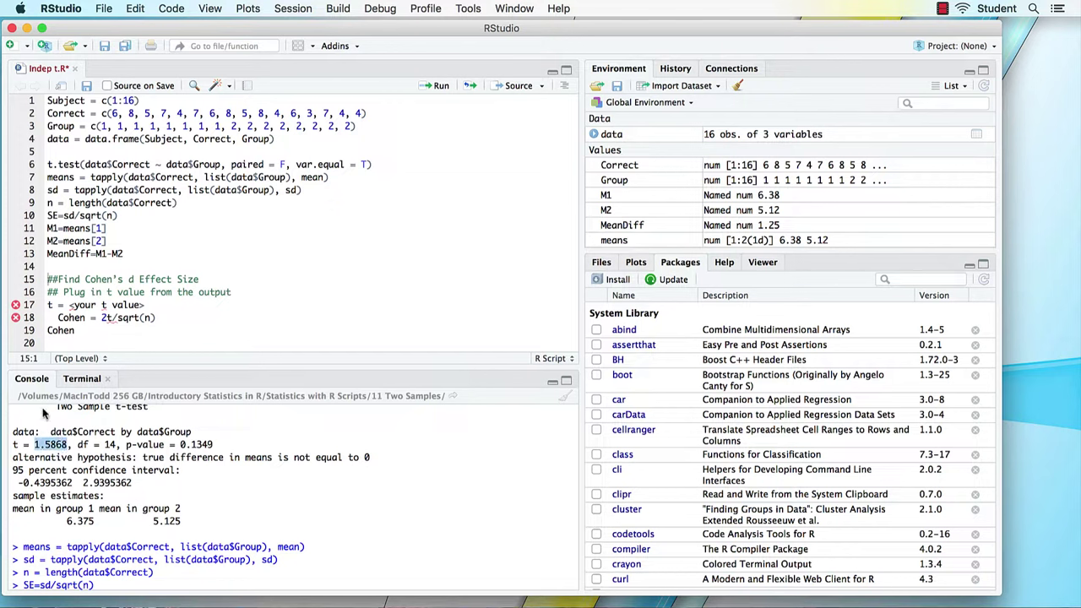
pyautogui.moveTo(127, 305); pyautogui.dragTo(74, 306)
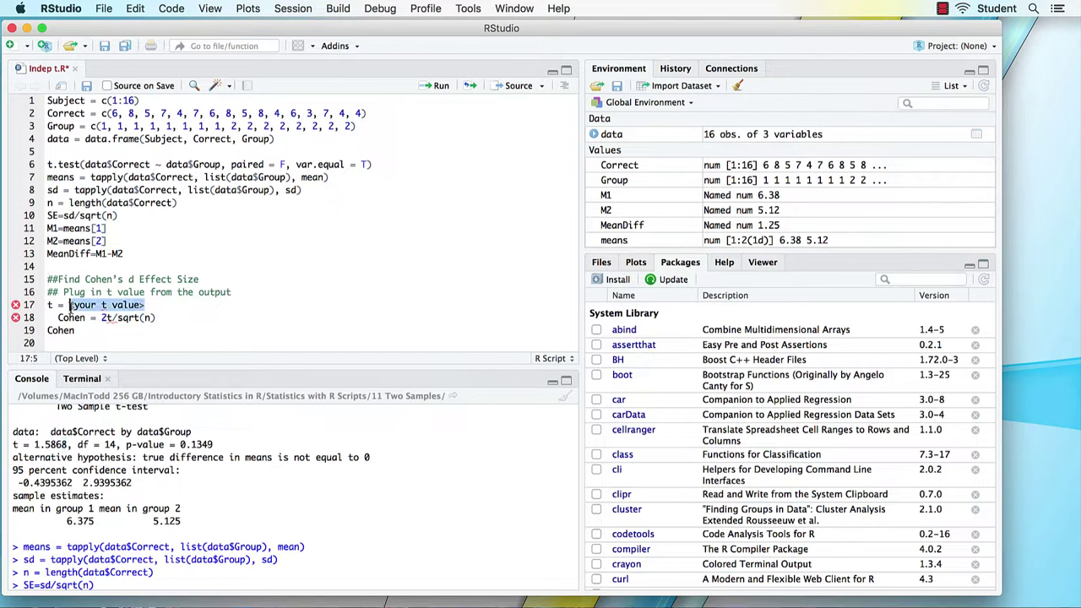
pyautogui.write('1.5868')
pyautogui.press('super+Return')
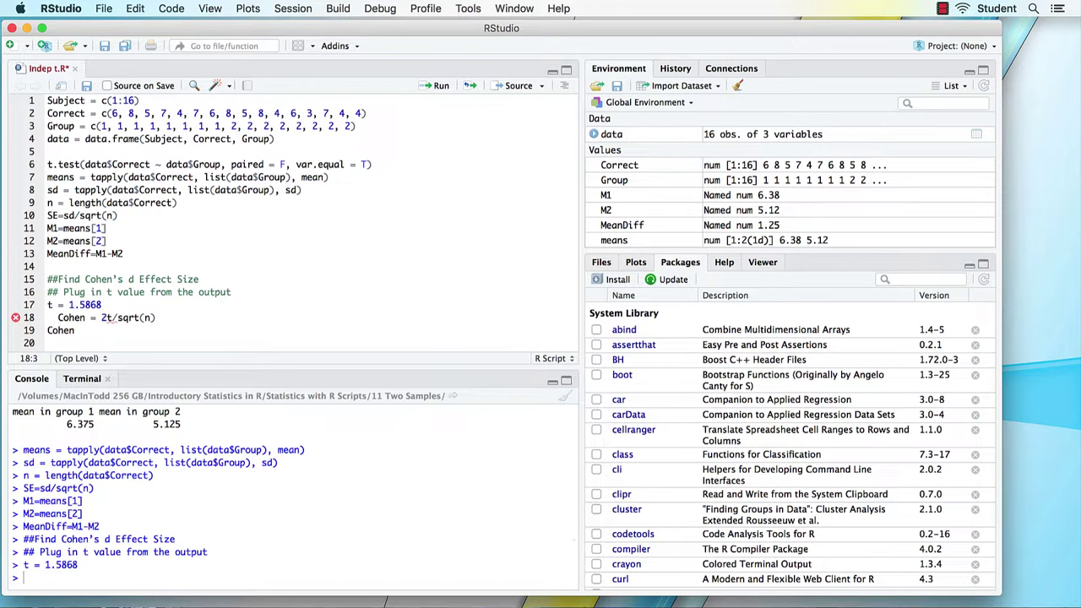
pyautogui.press('super+Return')
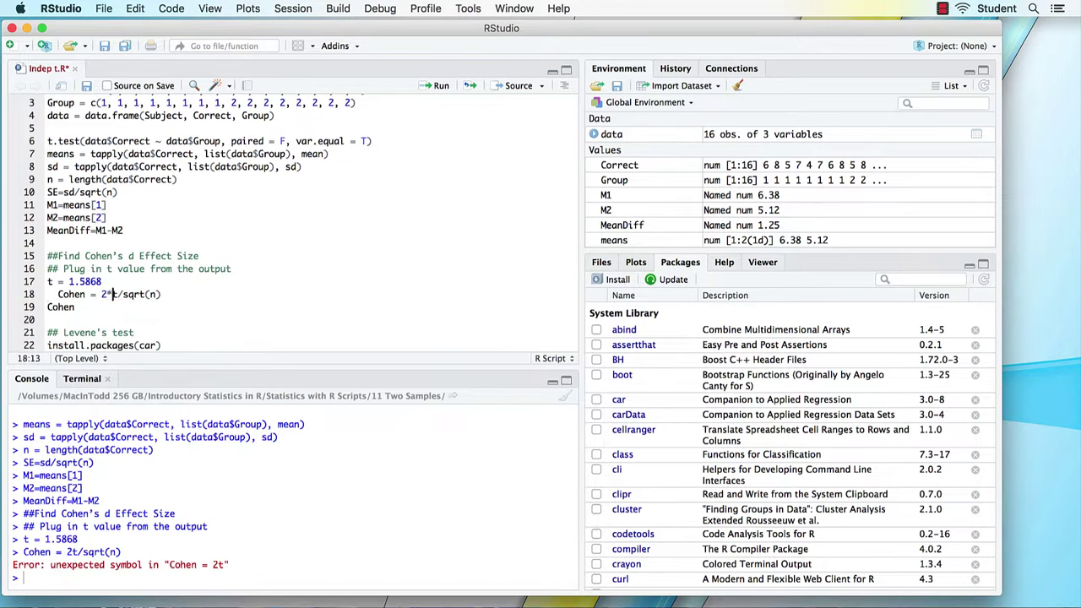
pyautogui.press('super+Return')
pyautogui.press('super+Return')
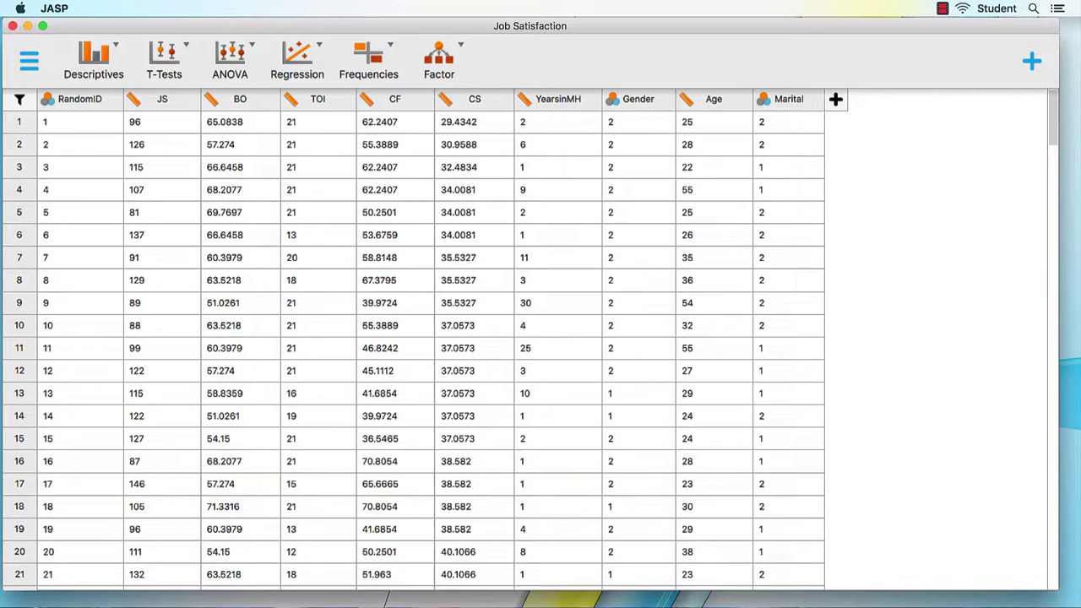
# Create a linear regression of JS with covariates BO, CF and CS, reporting R squared change.
pyautogui.click(297, 78)
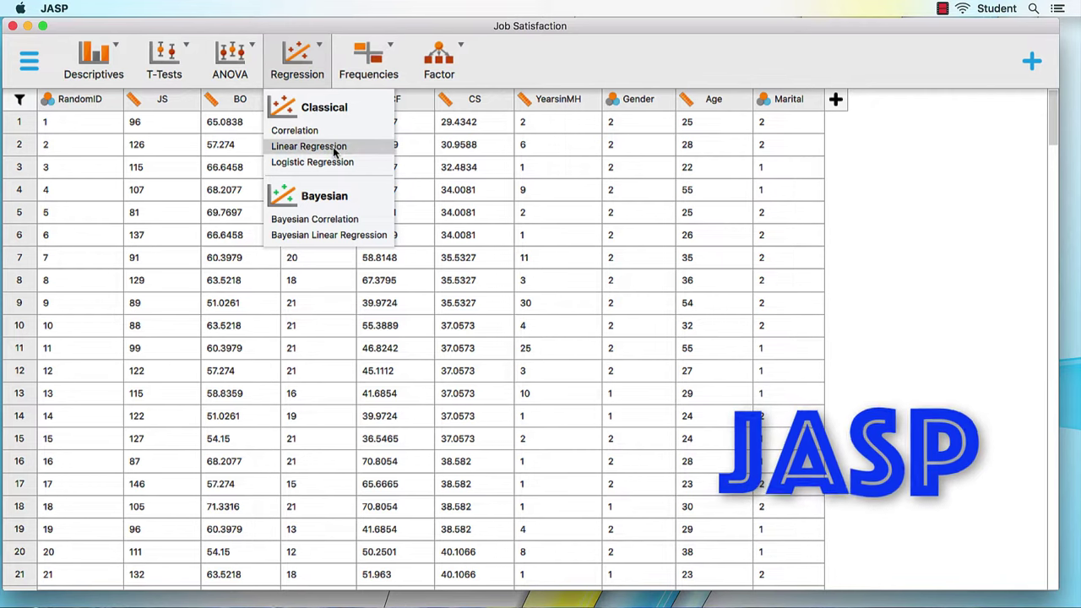
pyautogui.click(316, 148)
pyautogui.click(102, 159)
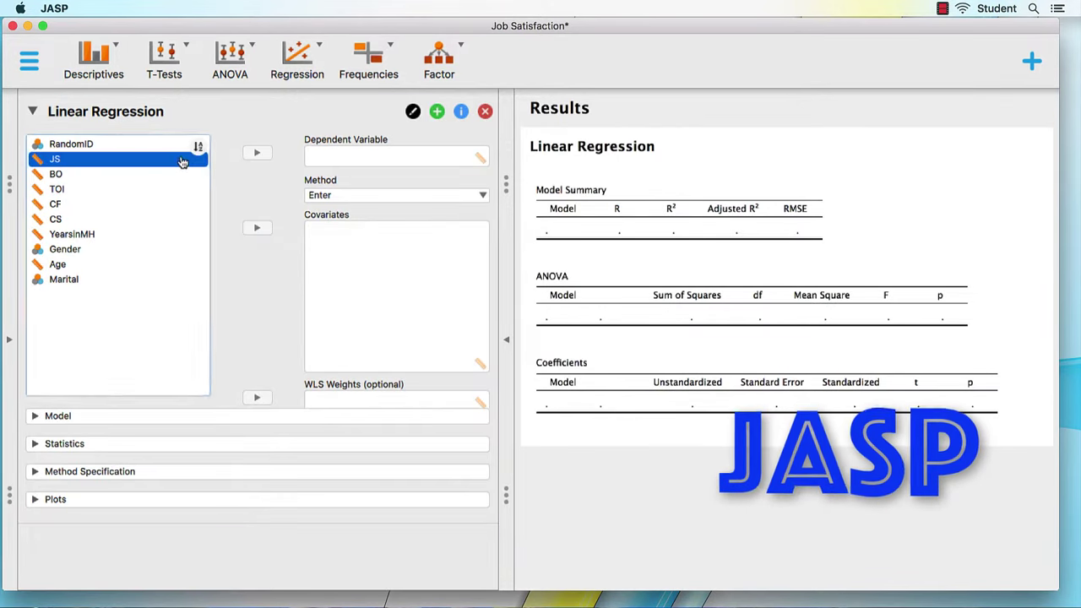
pyautogui.click(257, 154)
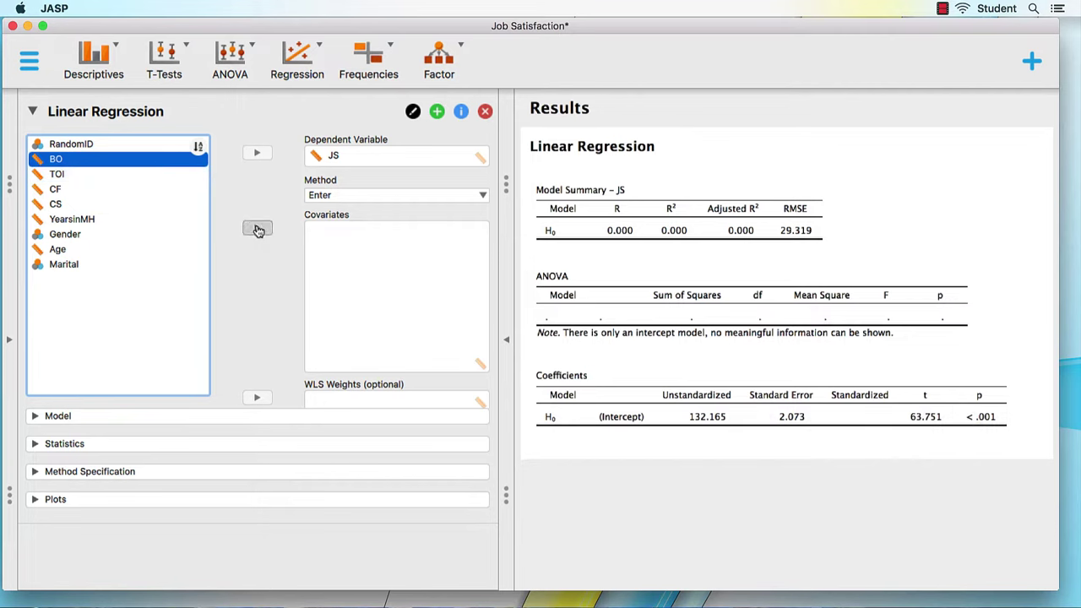
pyautogui.click(258, 230)
pyautogui.click(184, 178)
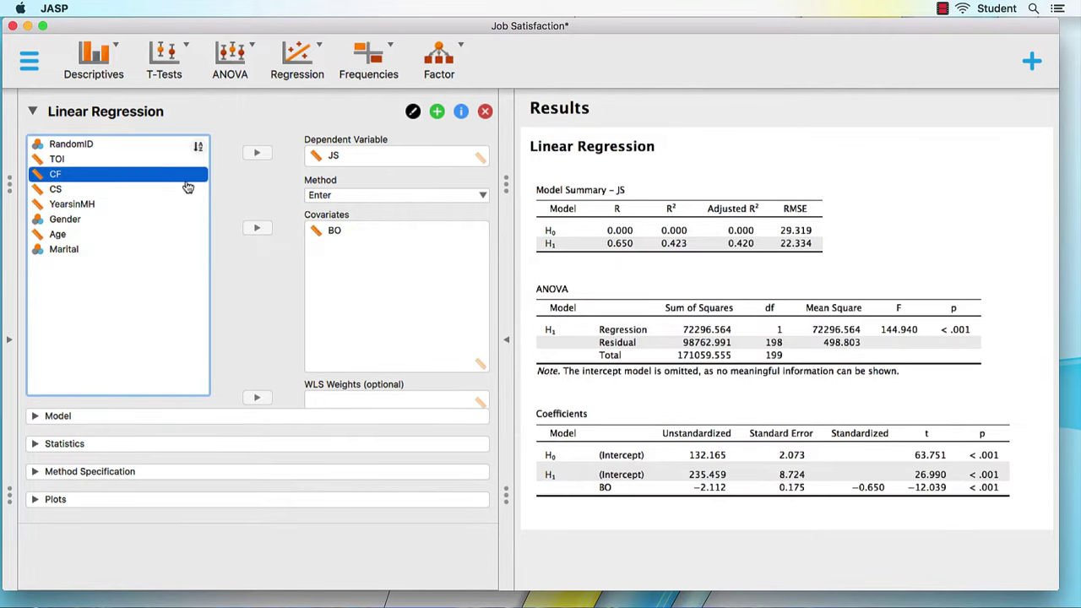
pyautogui.click(258, 230)
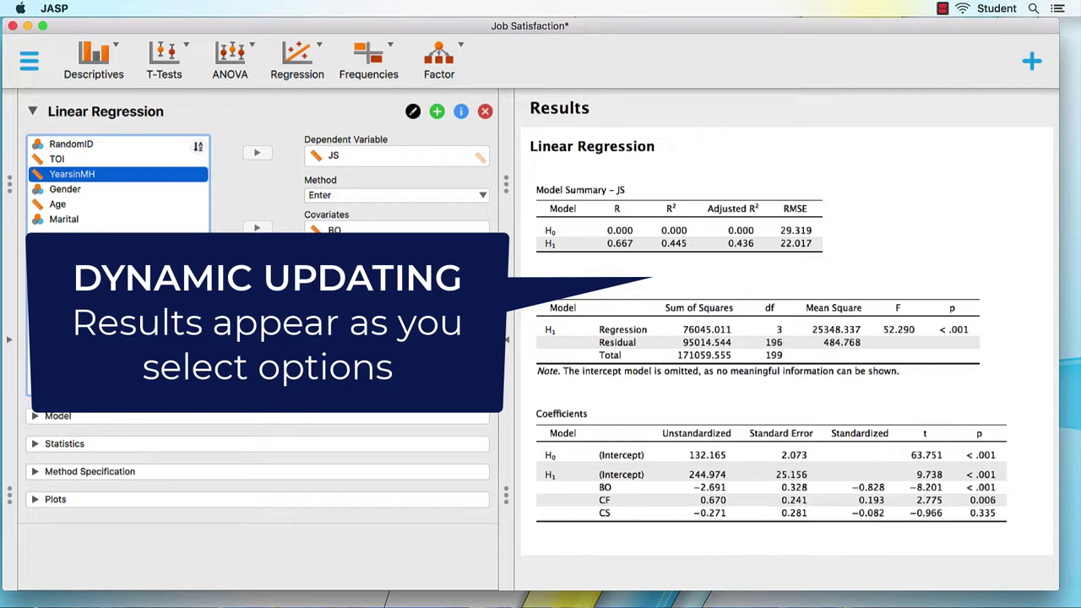
pyautogui.click(168, 448)
pyautogui.click(245, 510)
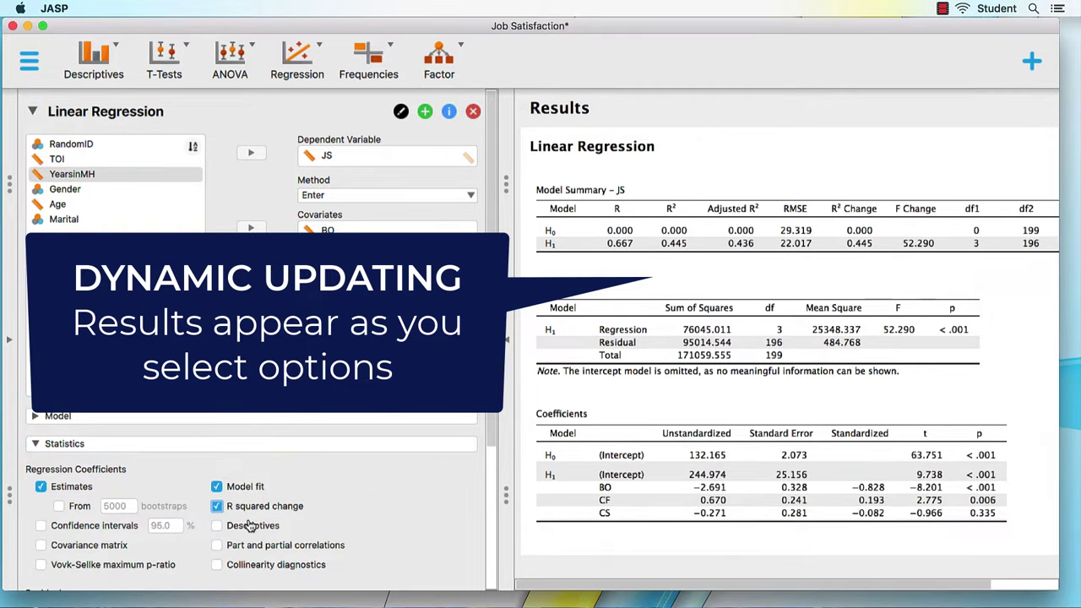
# Add collinearity diagnostics to the regression and bring up the T-Tests menu.
pyautogui.click(253, 566)
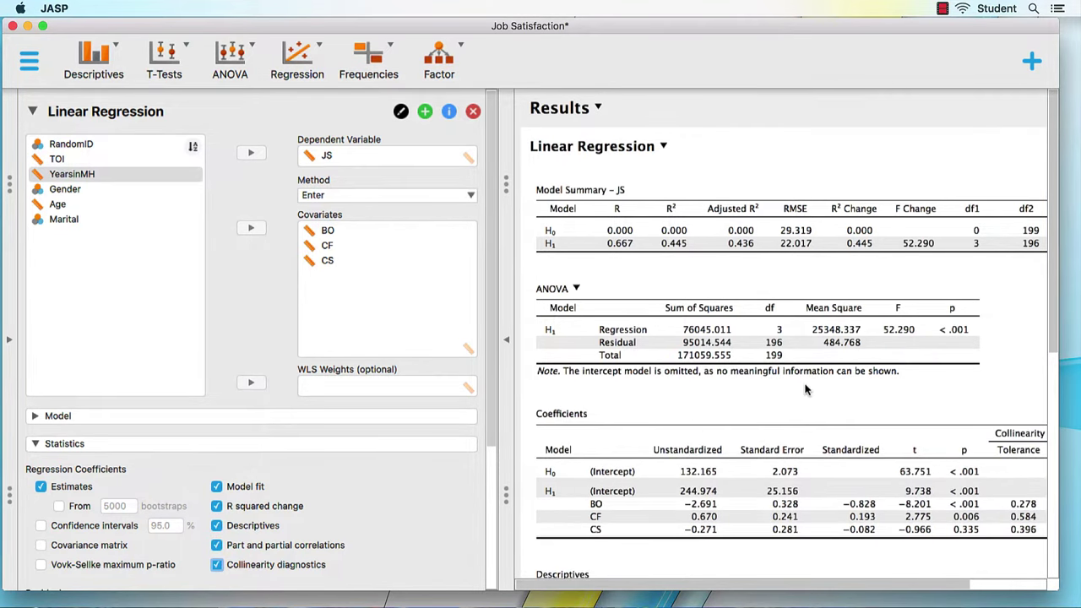
pyautogui.hscroll(5, 805, 390)
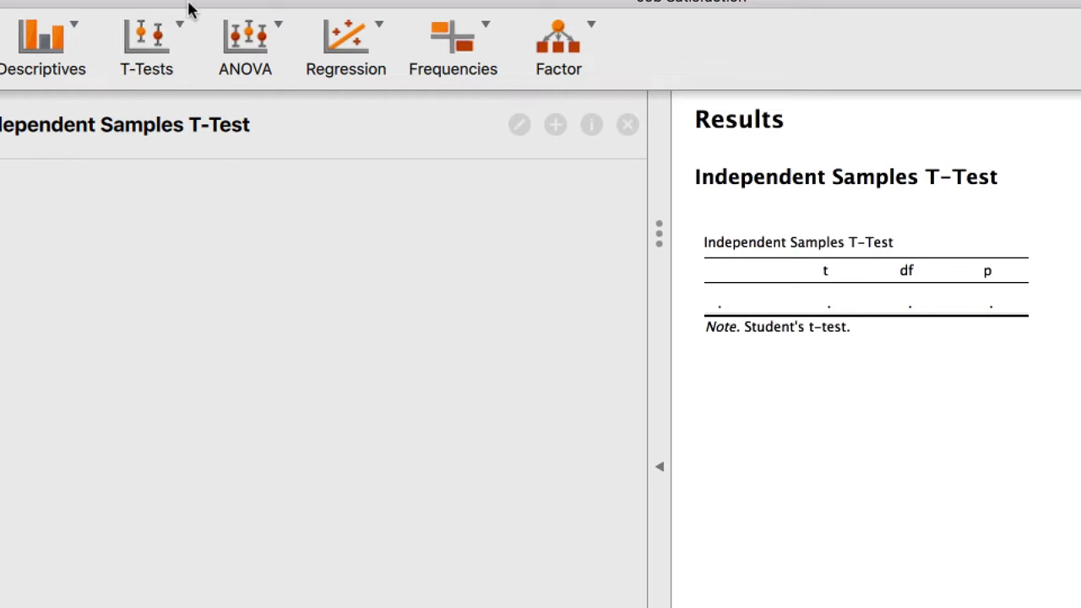
pyautogui.click(181, 25)
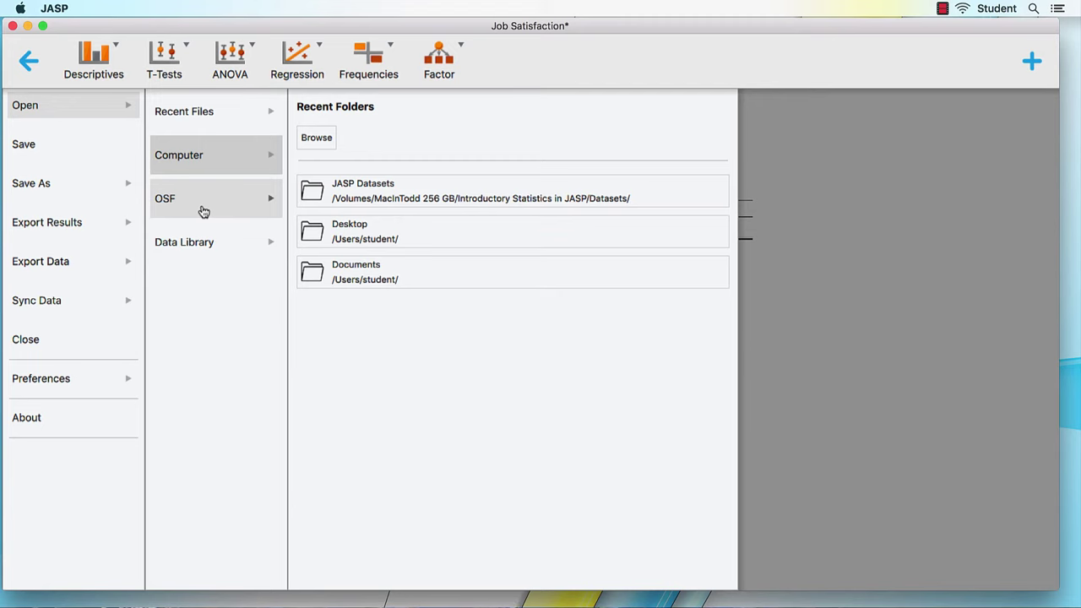
# Open the OSF sign-in for loading data.
pyautogui.click(203, 211)
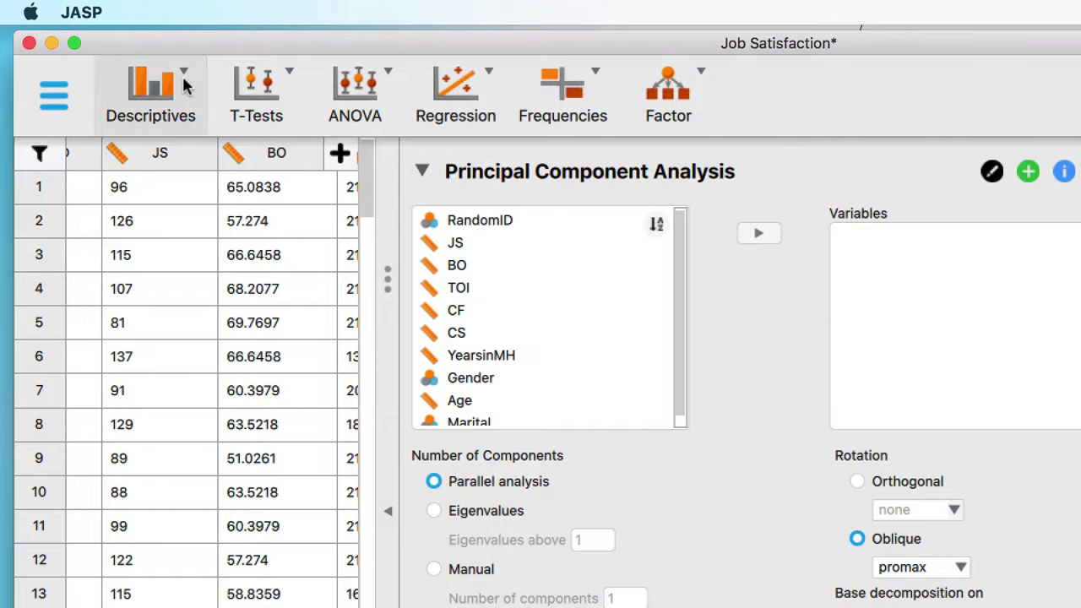
# Browse the Descriptives, T-Tests, ANOVA, Regression, Frequencies and Factor menus, then the modules list.
pyautogui.click(184, 84)
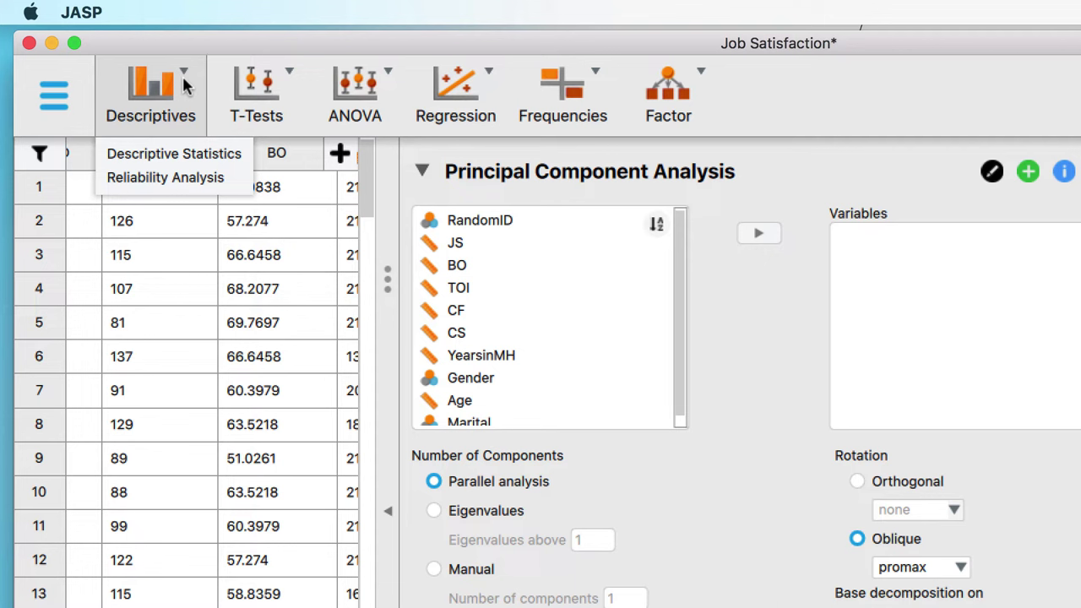
pyautogui.click(284, 100)
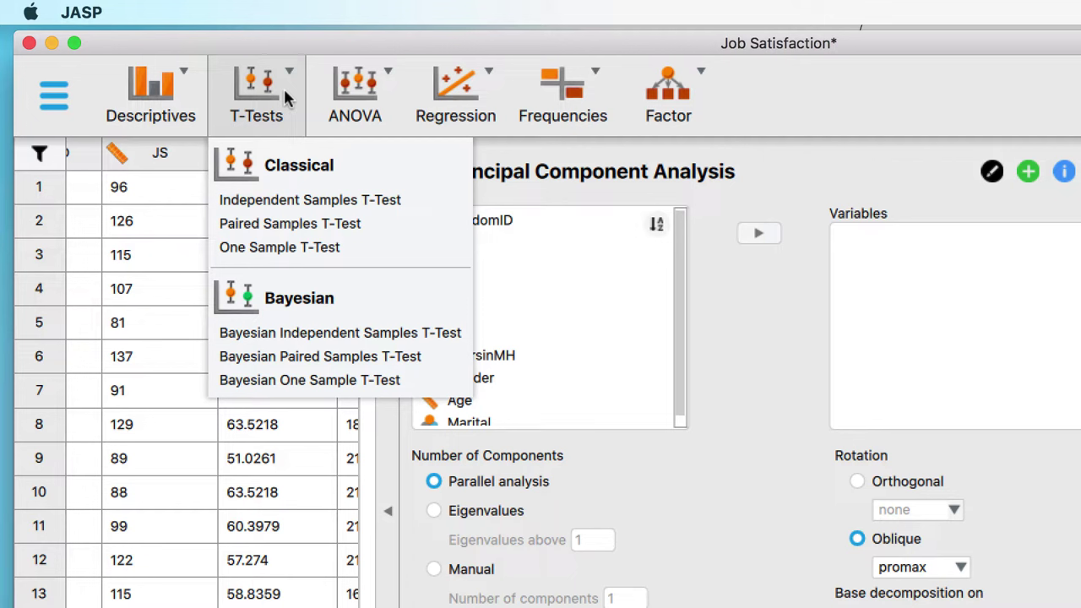
pyautogui.click(389, 81)
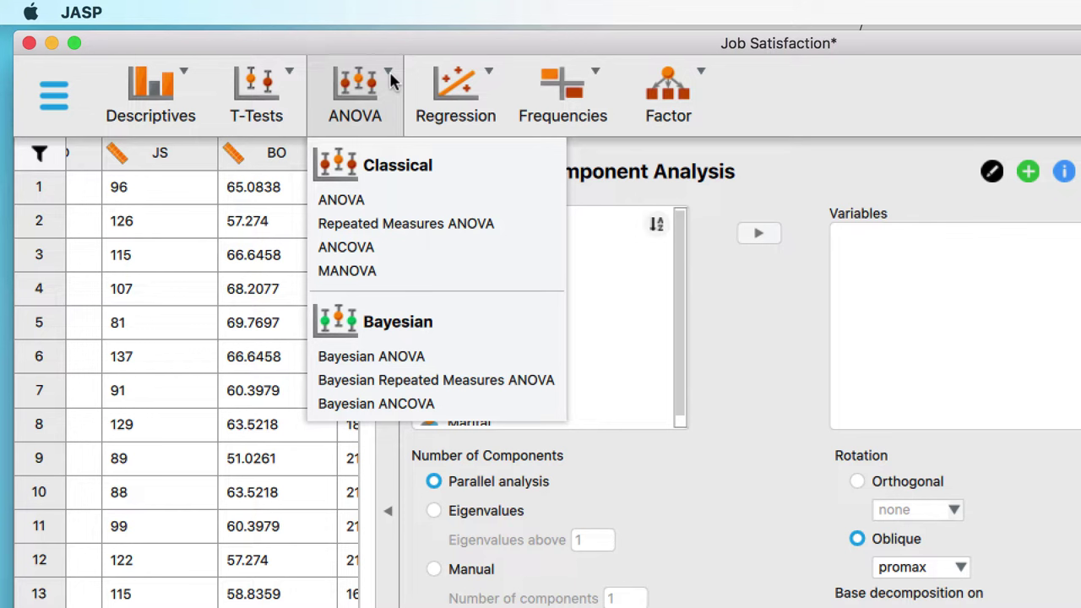
pyautogui.click(492, 87)
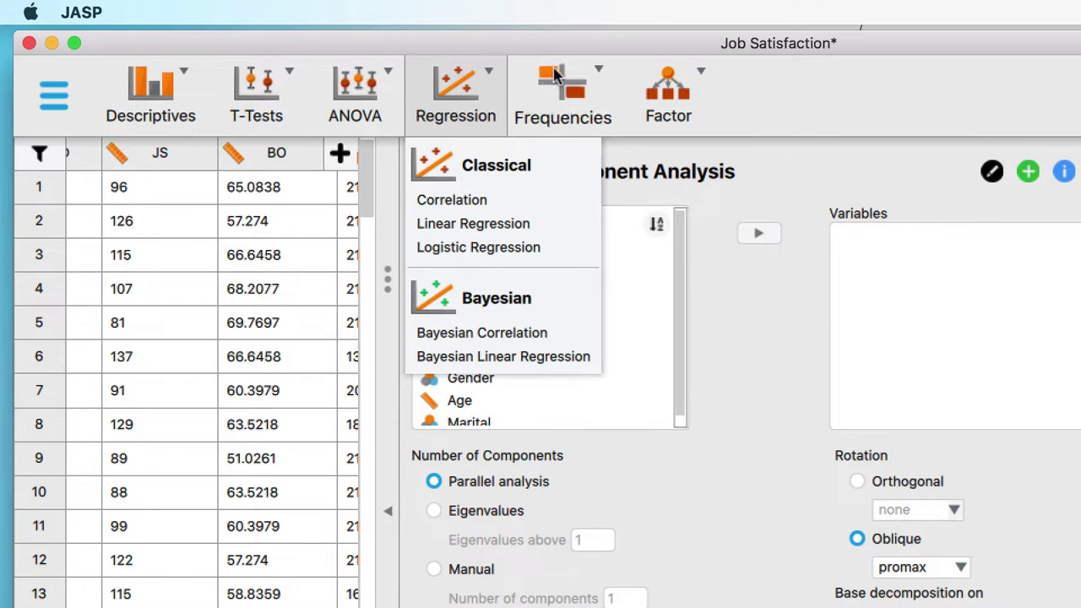
pyautogui.click(583, 86)
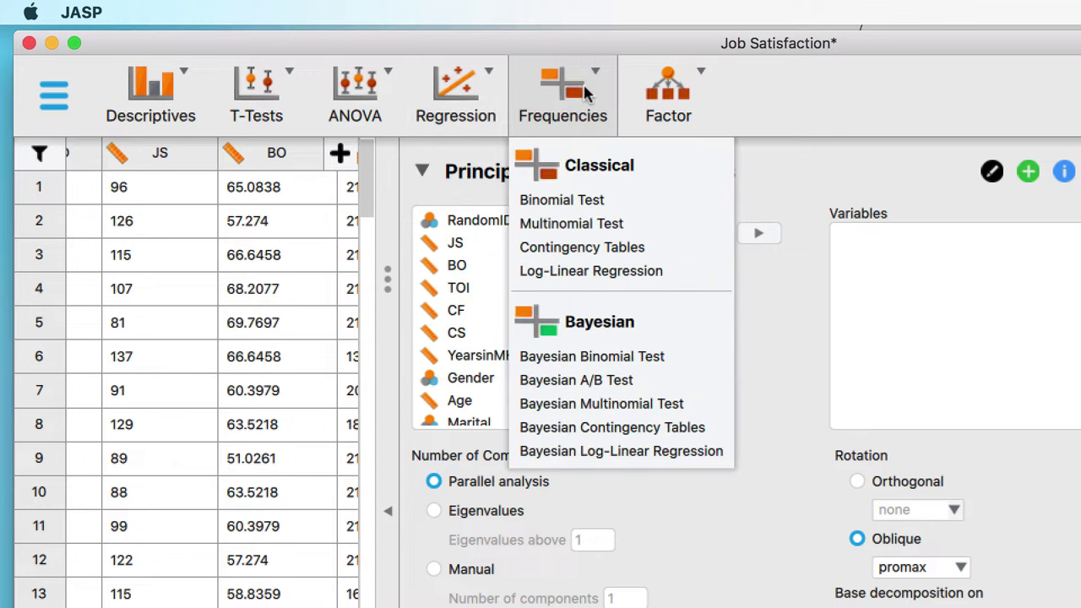
pyautogui.click(703, 84)
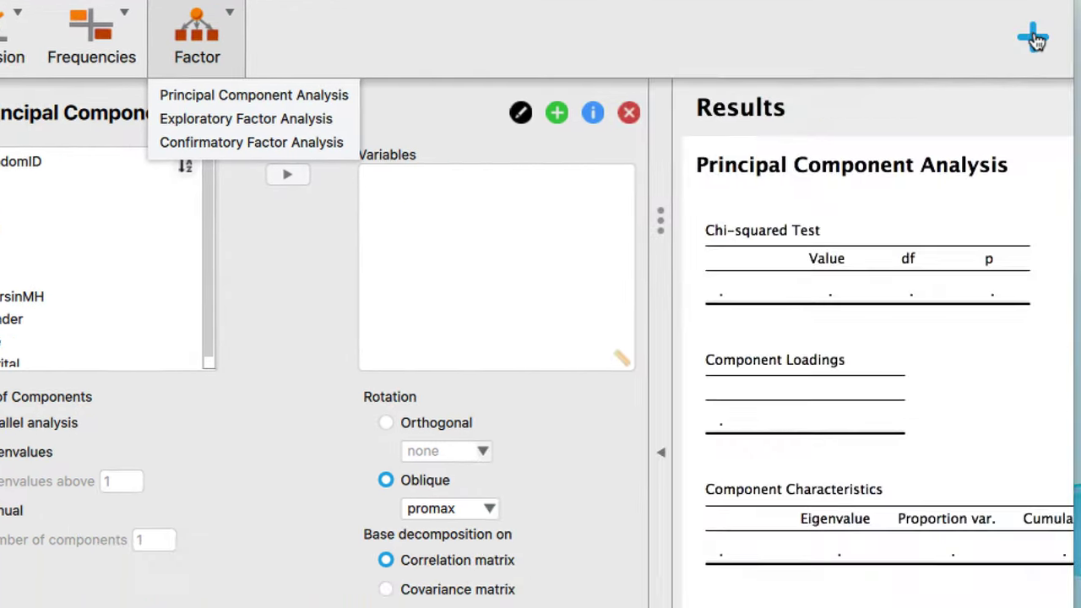
pyautogui.click(1019, 38)
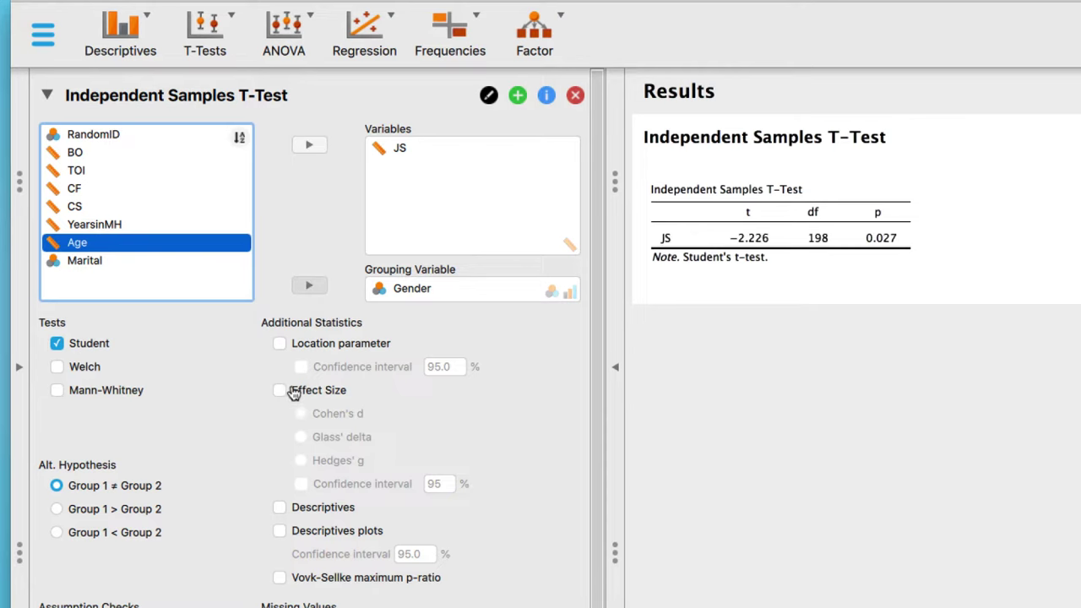
# Add an effect size to the JS-by-Gender t-test and copy the residuals histogram.
pyautogui.click(287, 392)
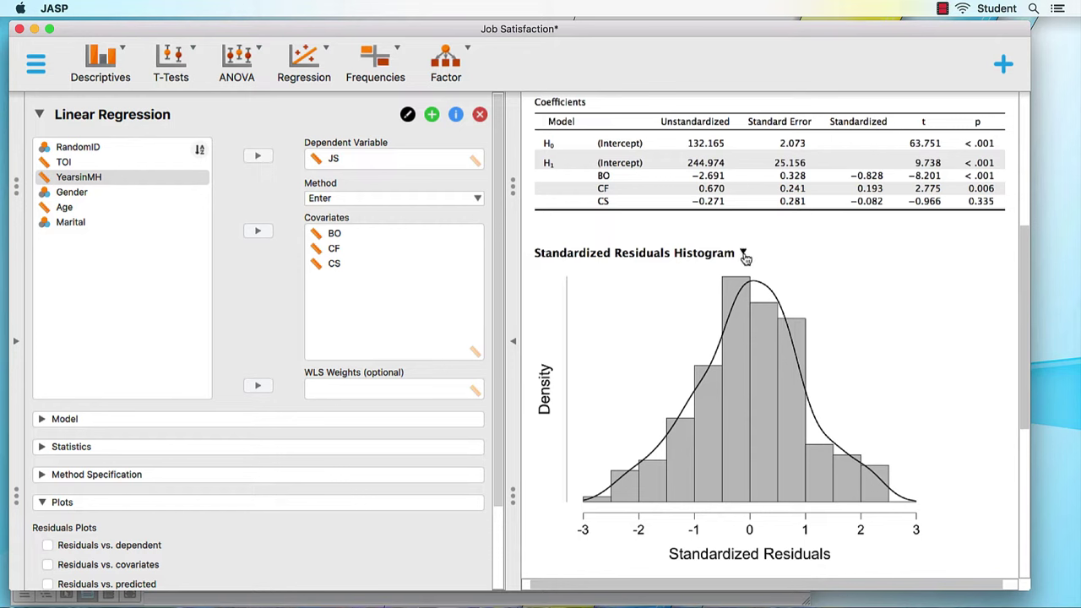
pyautogui.click(744, 253)
pyautogui.click(787, 275)
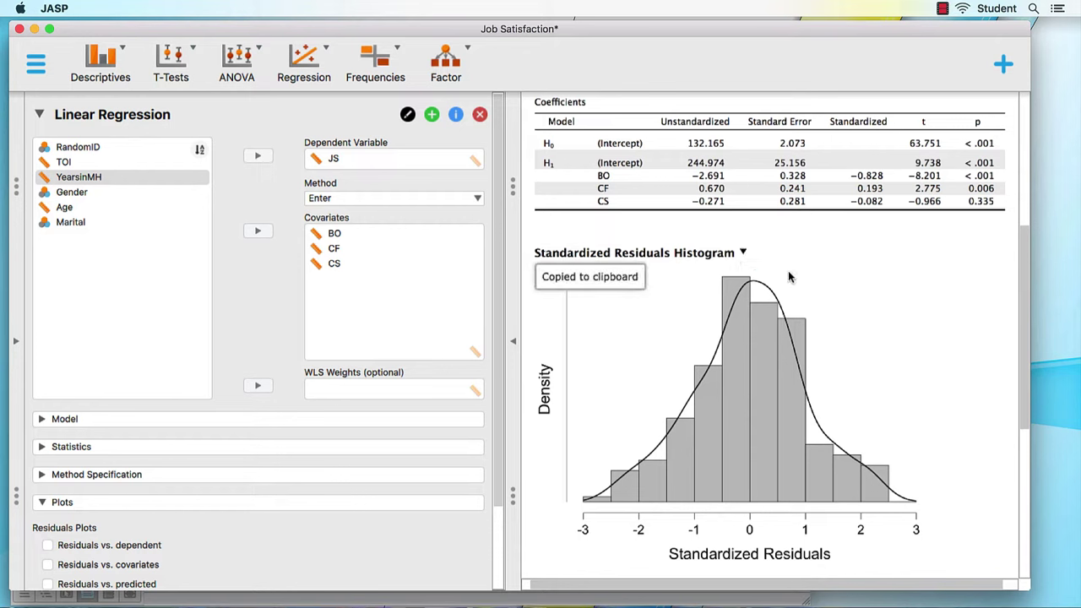
# Paste the residuals histogram under the figure title in the Word dissertation.
pyautogui.press('super+Tab')
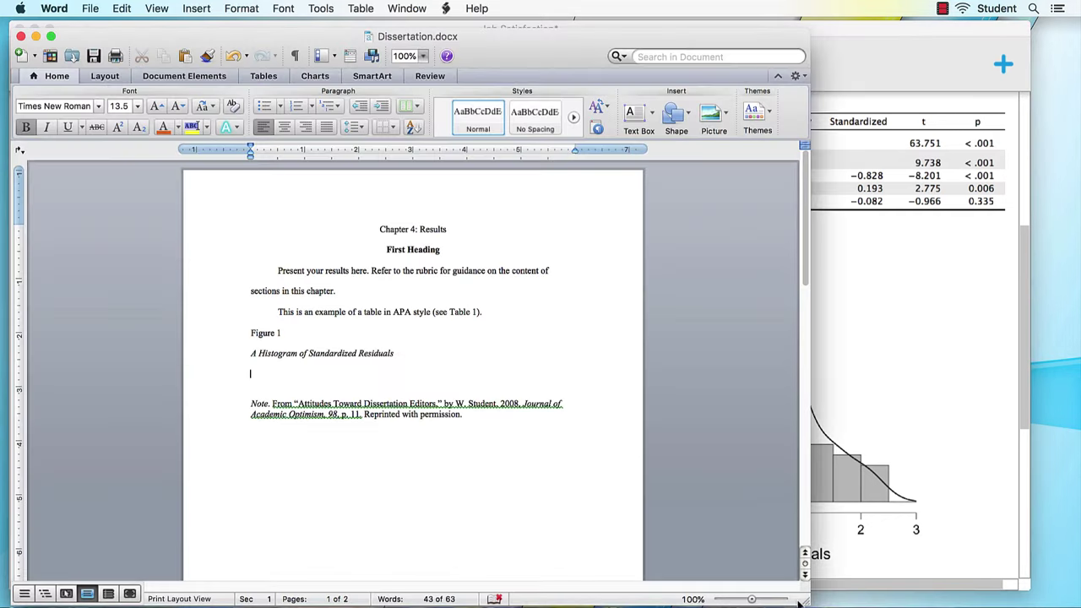
pyautogui.rightClick(342, 374)
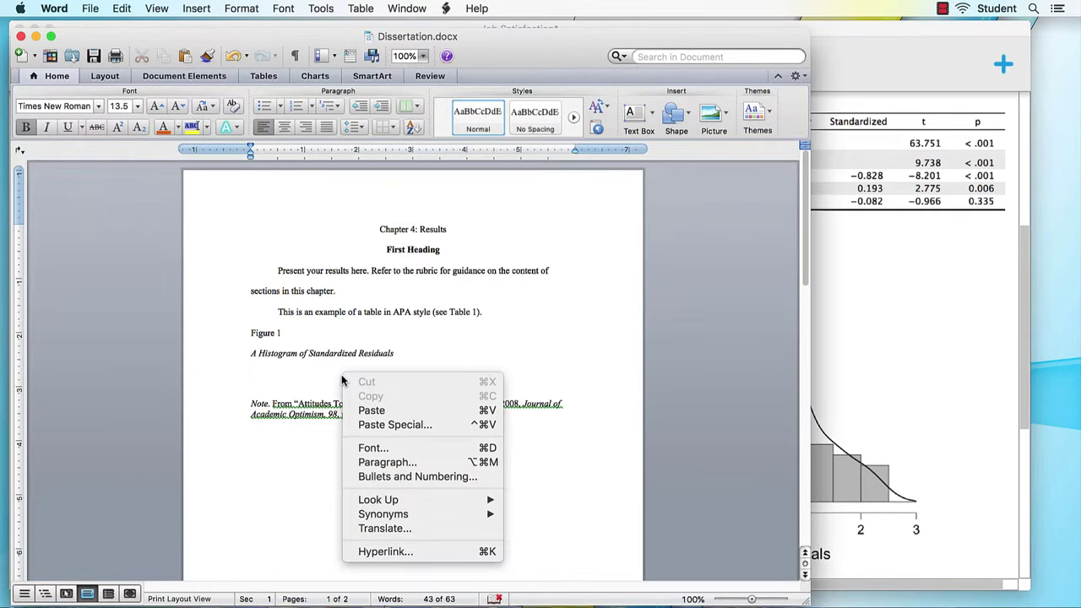
pyautogui.click(382, 413)
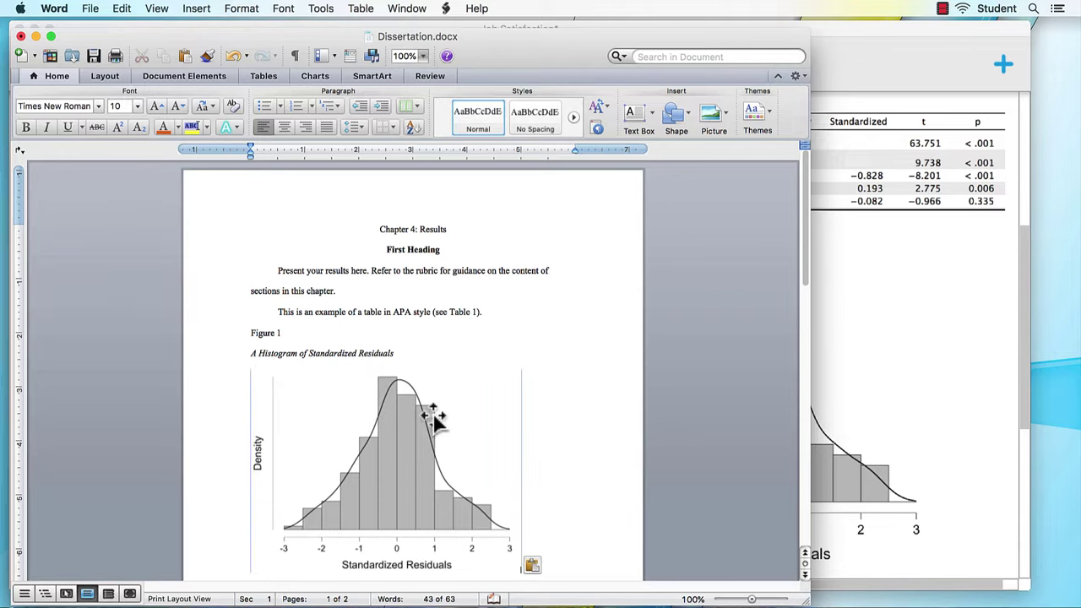
pyautogui.scroll(-2, 432, 418)
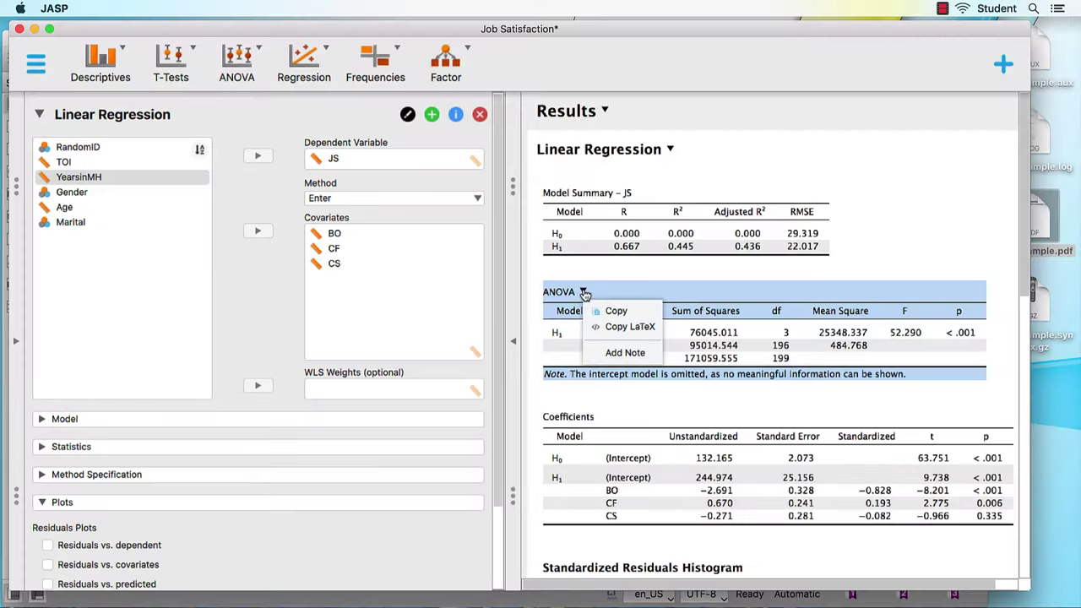
# Copy the ANOVA table as LaTeX, paste it into TableExample.tex and compile.
pyautogui.click(639, 329)
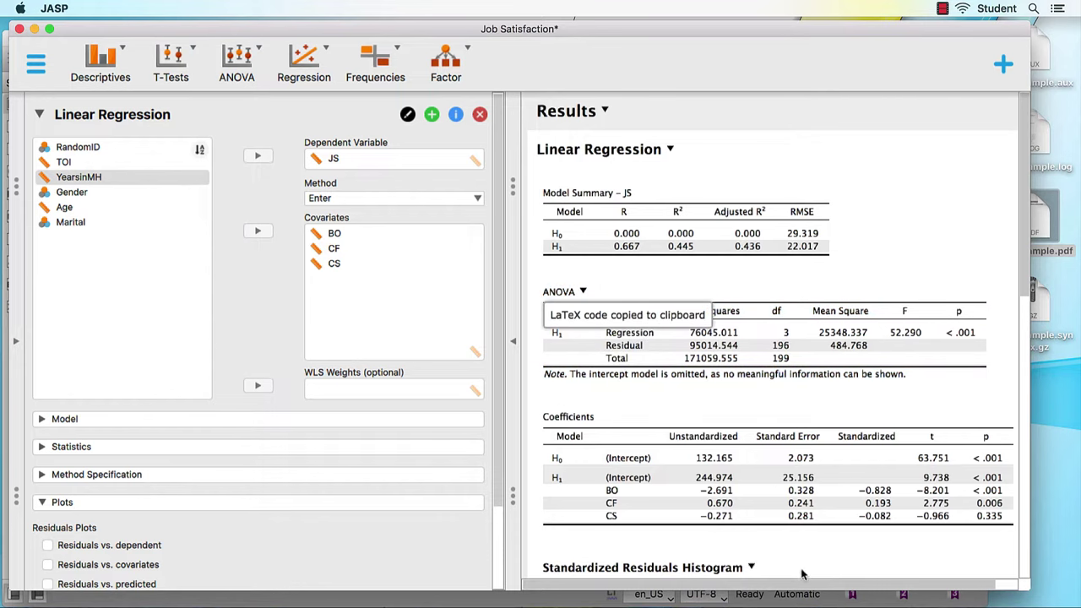
pyautogui.click(794, 602)
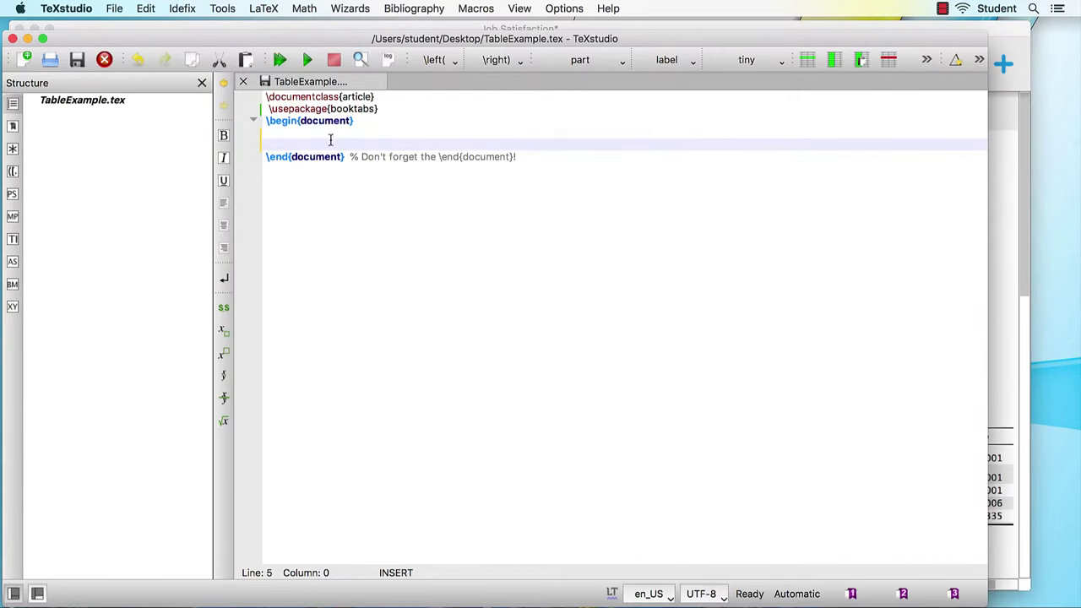
pyautogui.rightClick(330, 140)
pyautogui.click(393, 180)
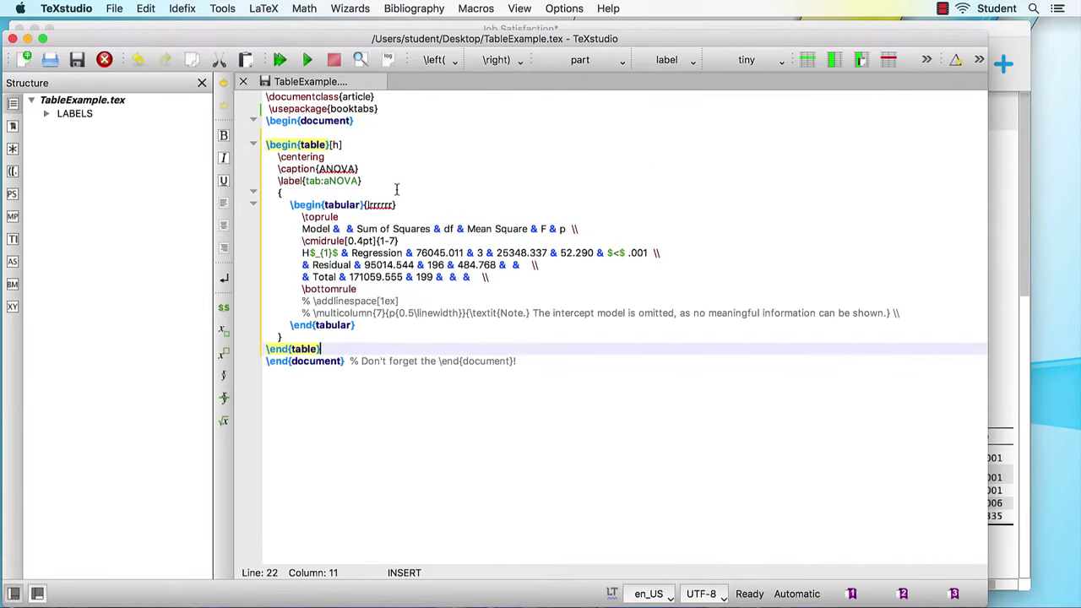
pyautogui.click(308, 60)
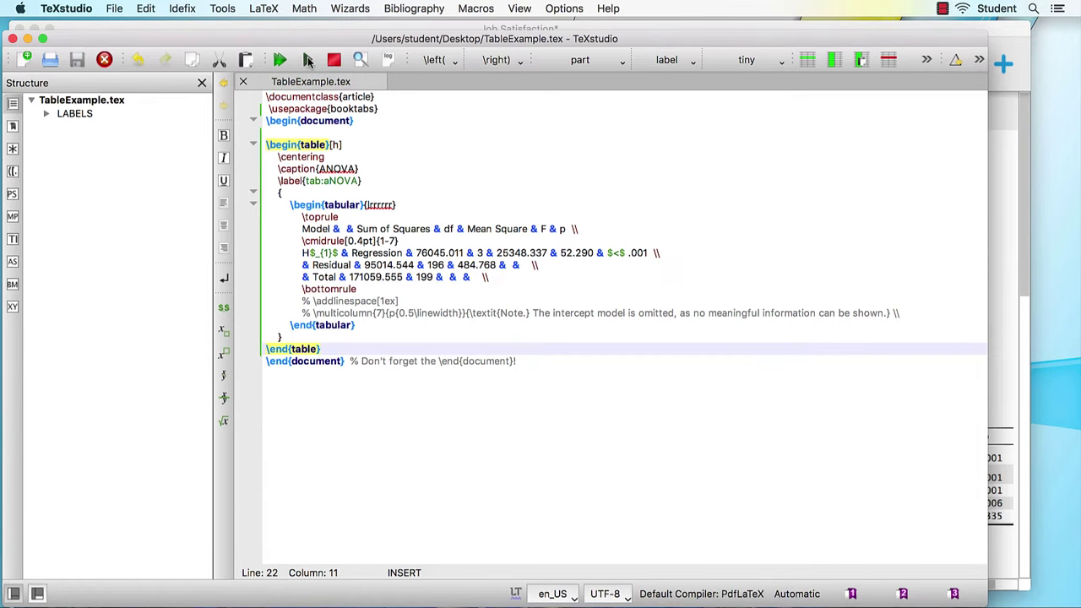